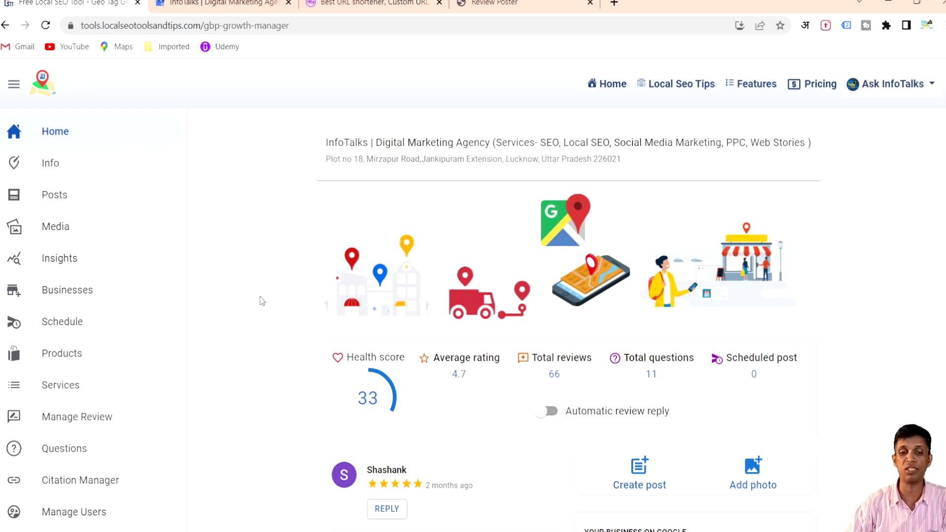
- Scroll down the dashboard and open the breakdown behind the Health score gauge showing 33
scroll(262, 300, down, 1)
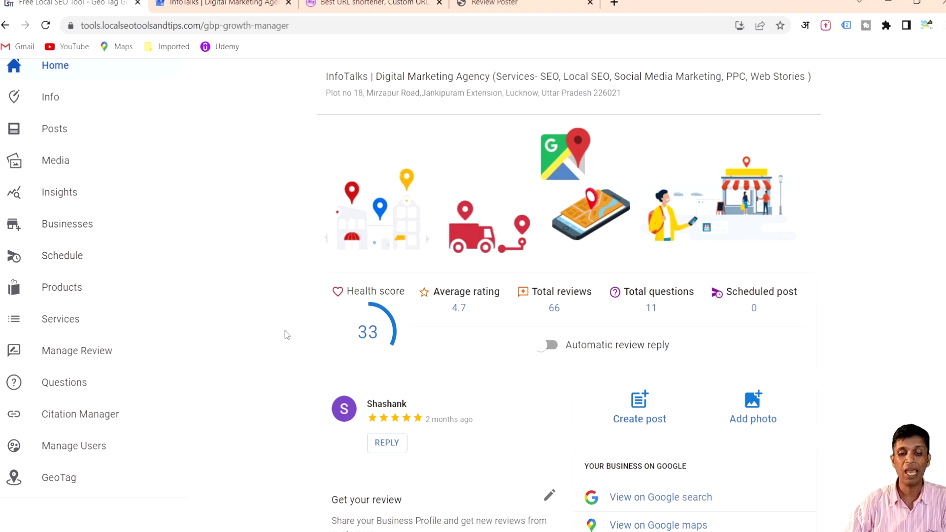
click(381, 336)
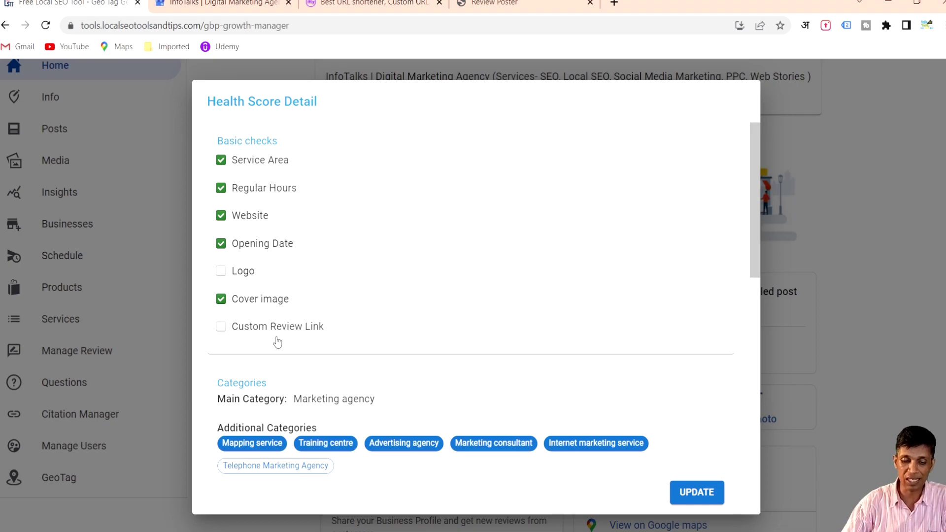
- Scroll to Categories in the health details and highlight Marketing agency as the main category
scroll(276, 340, down, 3)
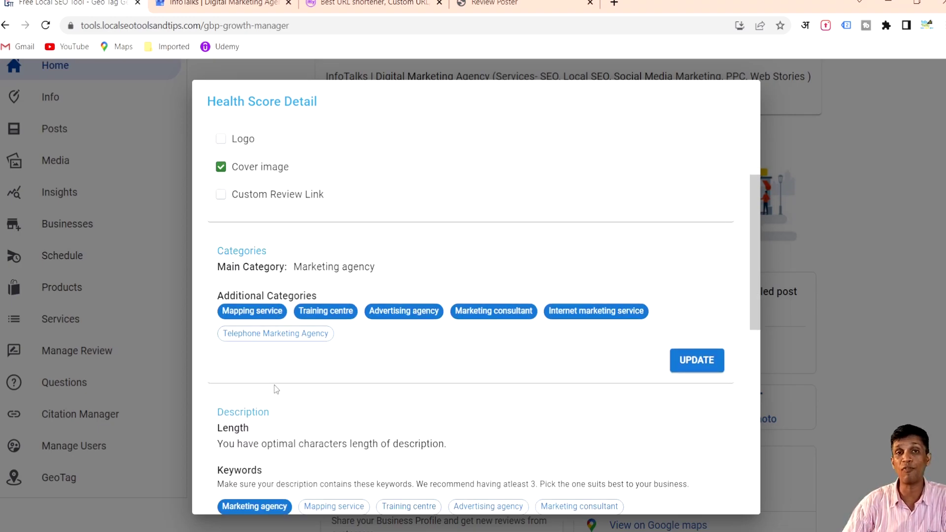
drag(293, 267, 396, 270)
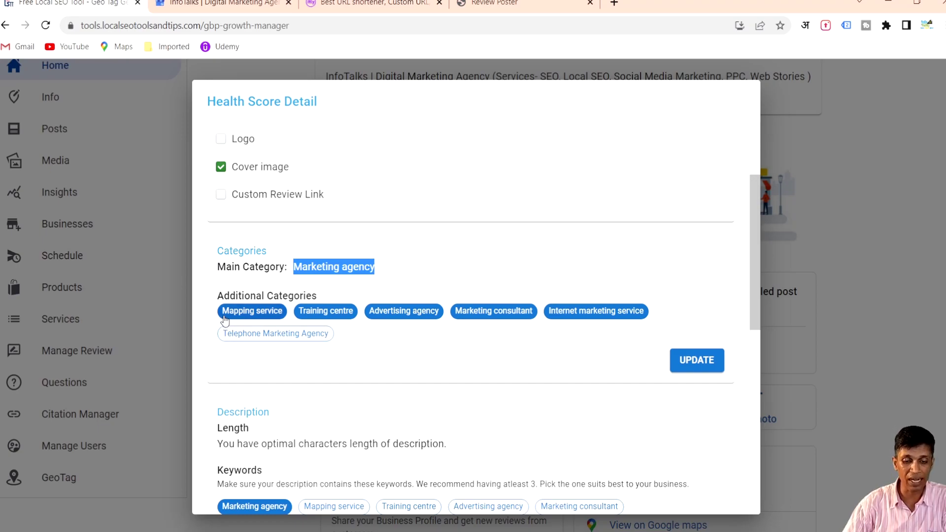
click(371, 362)
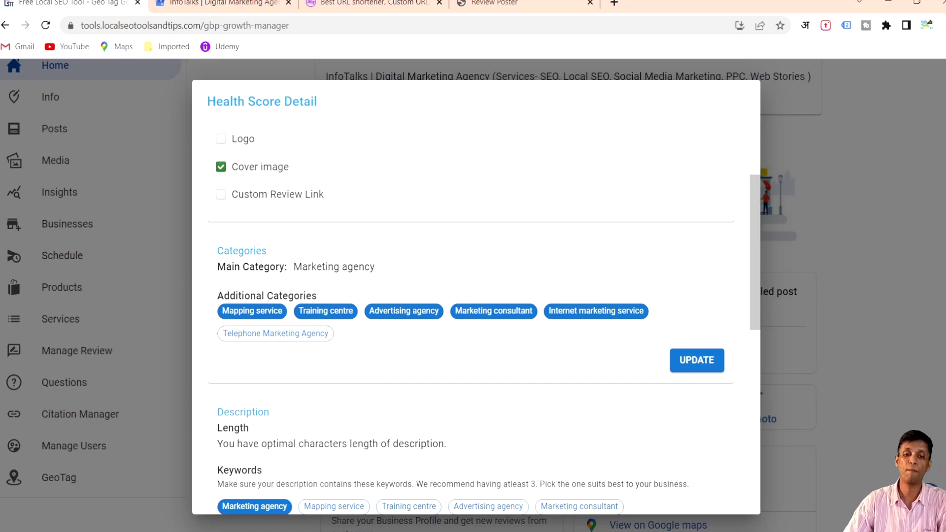
click(221, 4)
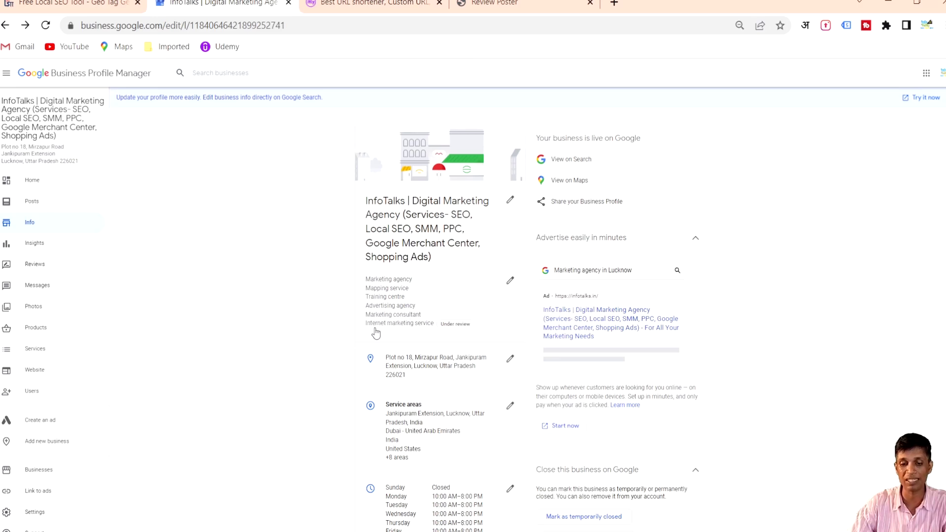
click(99, 5)
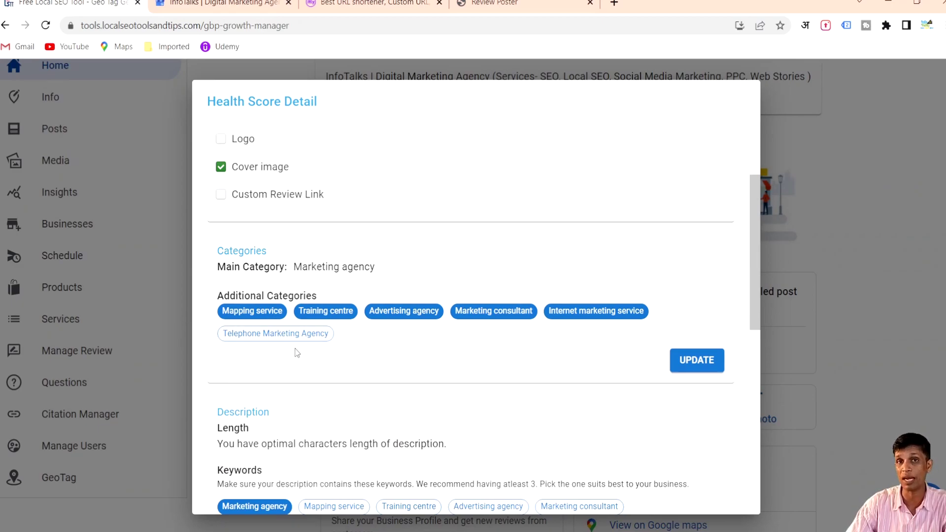
- Add Telephone Marketing Agency as a category, save it, and reload the Google Business Profile
click(288, 335)
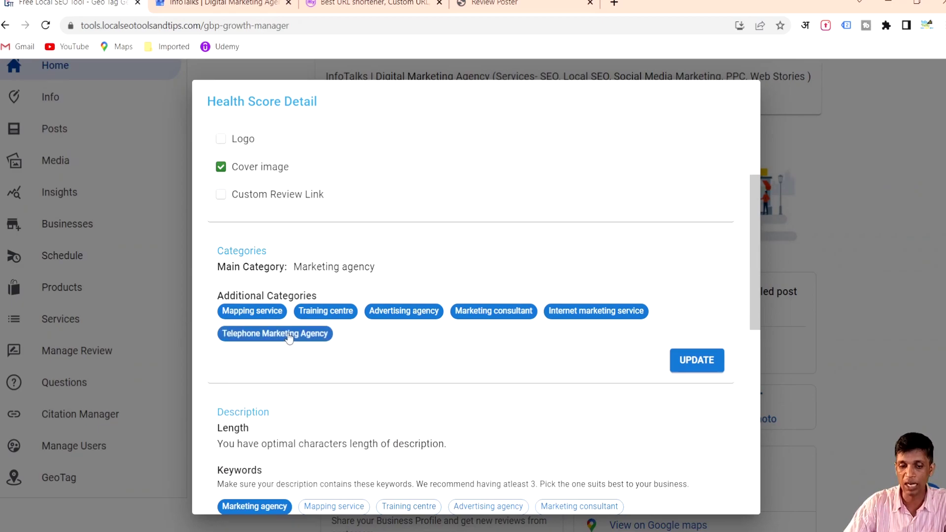
click(710, 369)
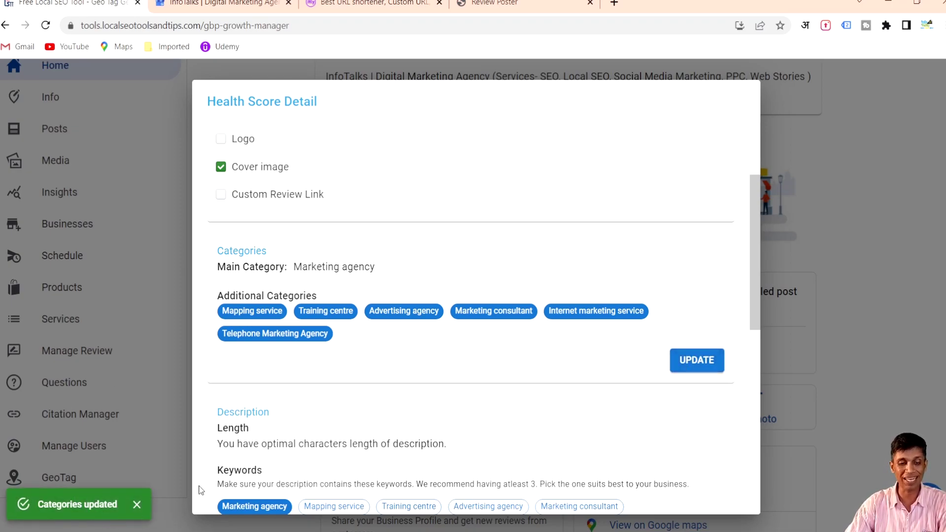
click(206, 3)
click(46, 25)
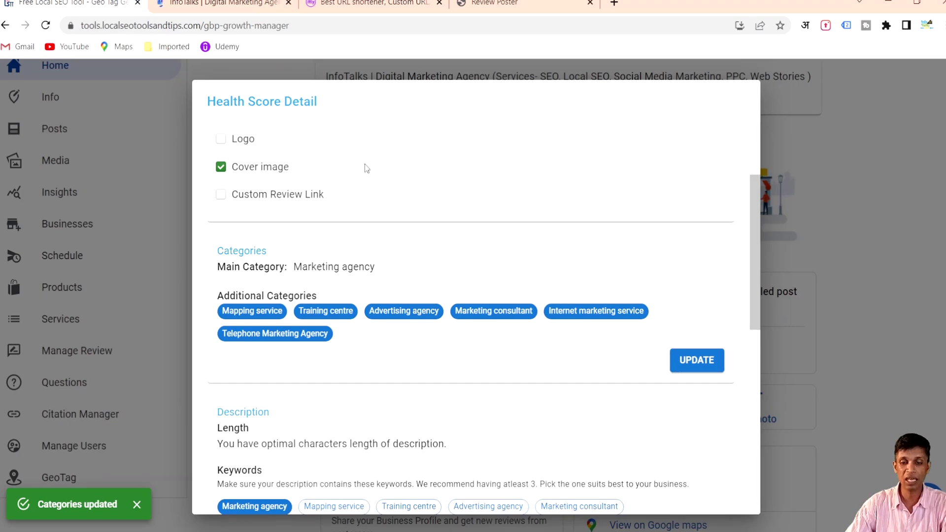
- Reopen the health details and scroll to Categories to confirm Telephone Marketing Agency is listed
click(874, 160)
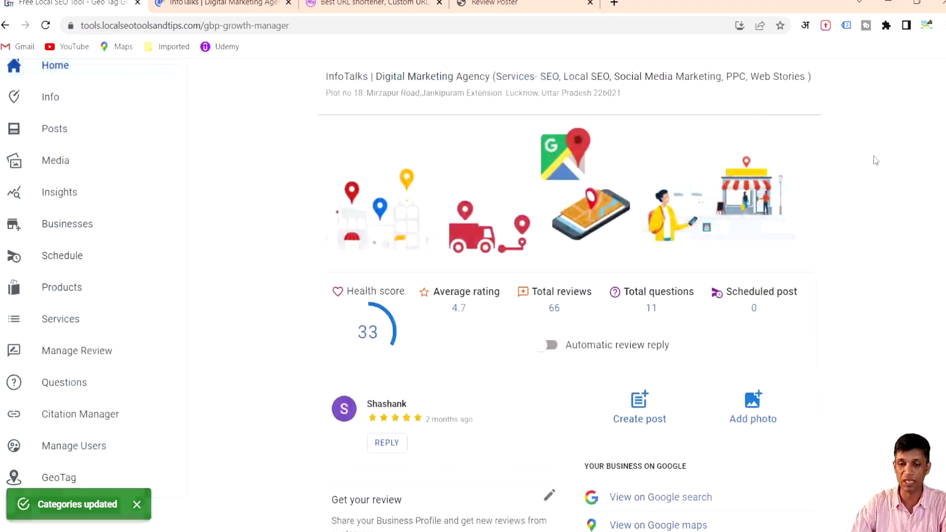
click(379, 328)
scroll(308, 399, down, 3)
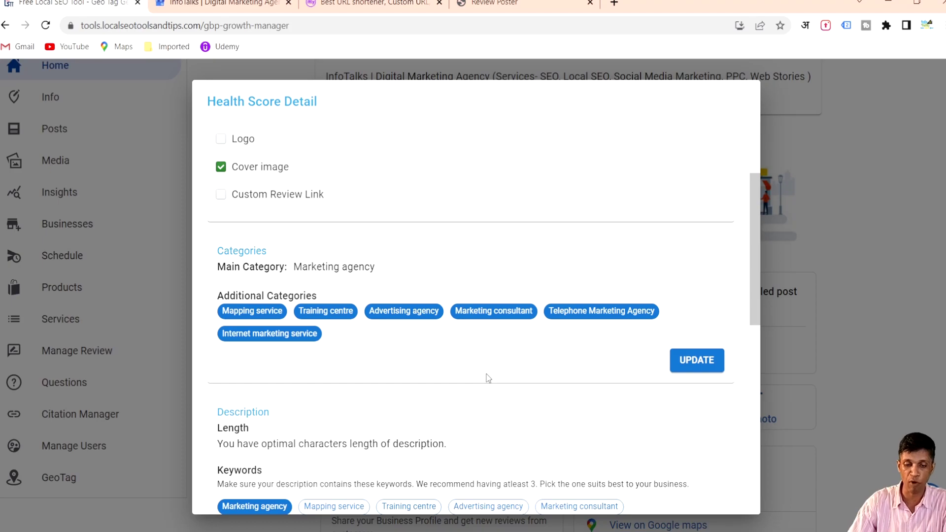
scroll(487, 378, down, 3)
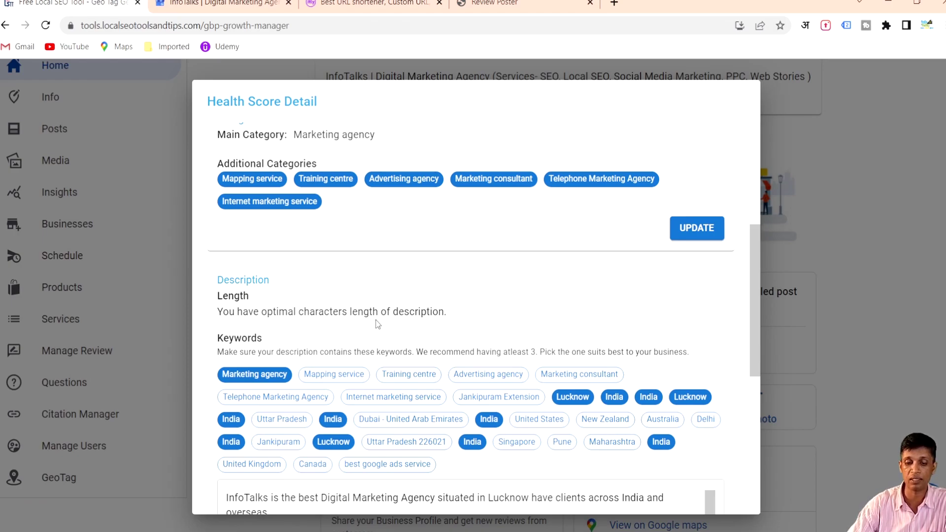
- Scroll through the Description, Keywords, Reviews and Posts checks to review the description's optimal length
scroll(377, 324, down, 1)
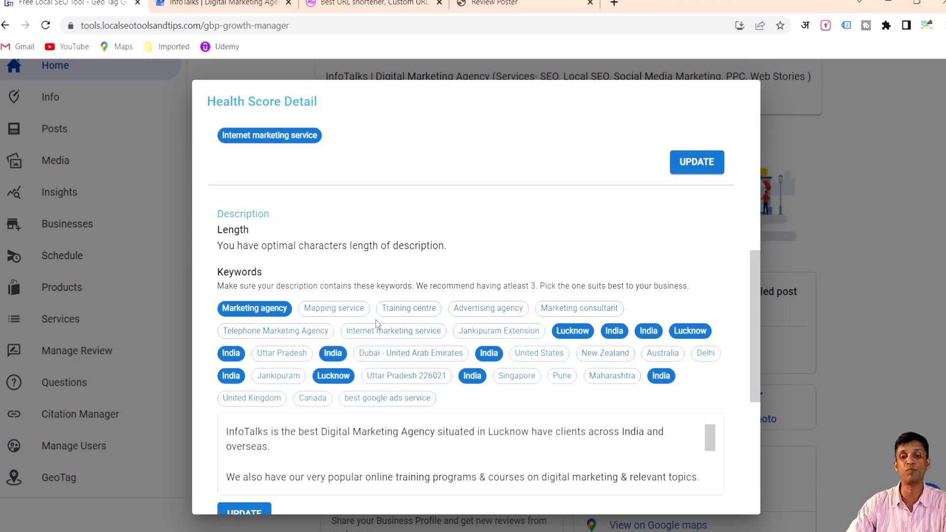
scroll(376, 324, down, 3)
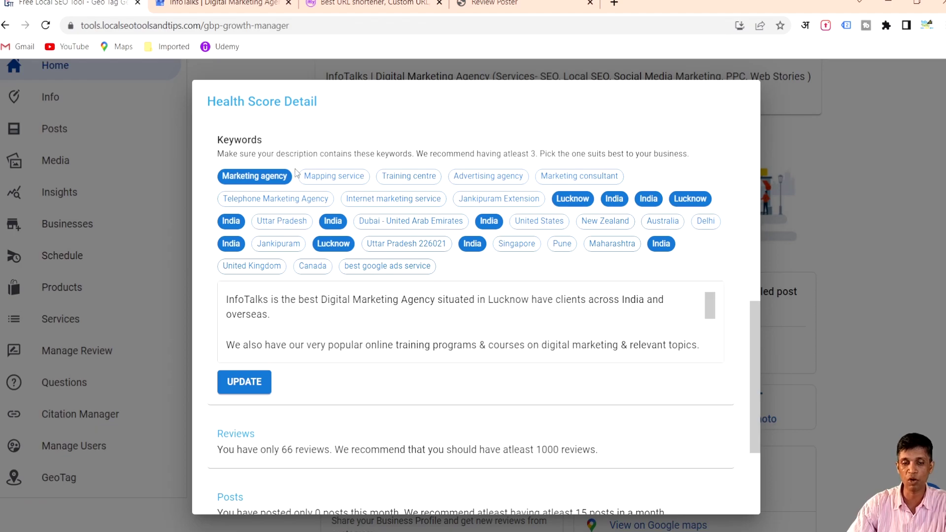
scroll(303, 230, up, 3)
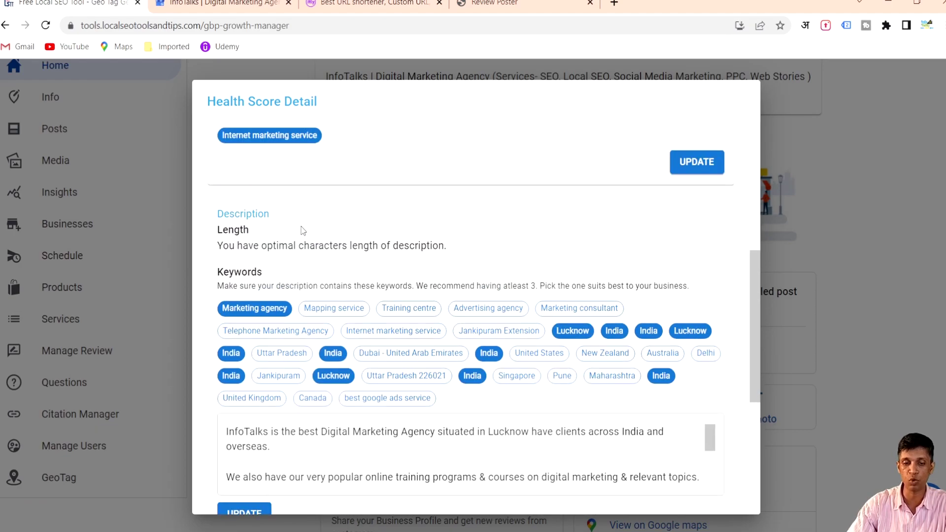
- Delete the description's second paragraph, close the health details, and go to Citation Manager
triple_click(266, 248)
scroll(301, 246, down, 3)
click(338, 348)
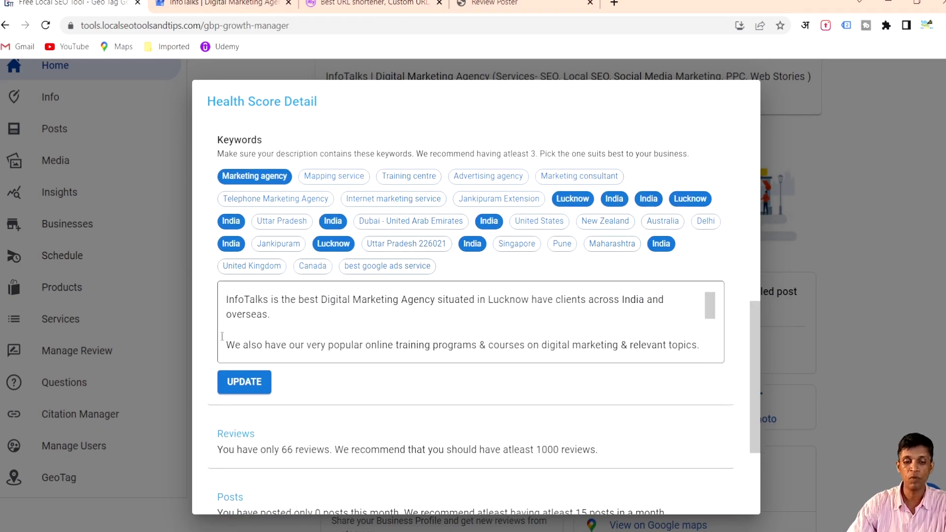
key(ctrl+a)
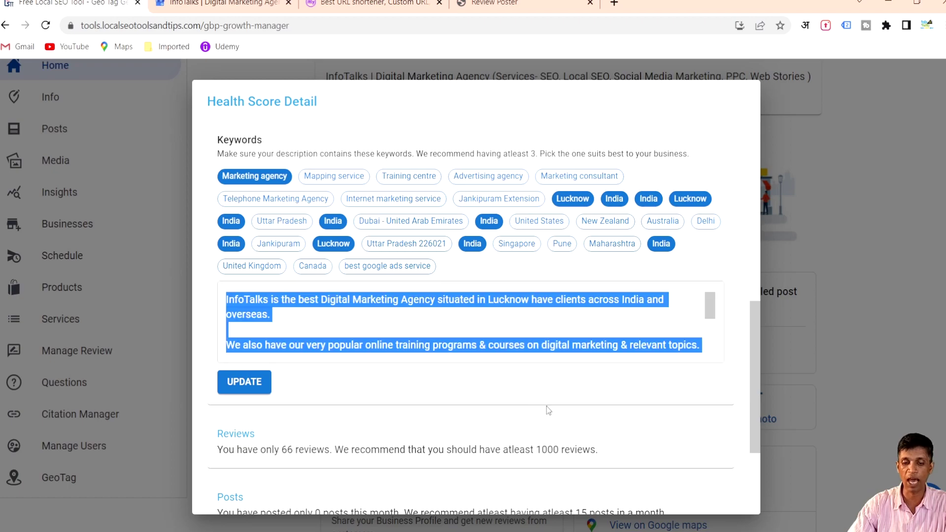
click(459, 330)
scroll(459, 330, down, 3)
scroll(594, 340, down, 3)
drag(593, 224, 213, 204)
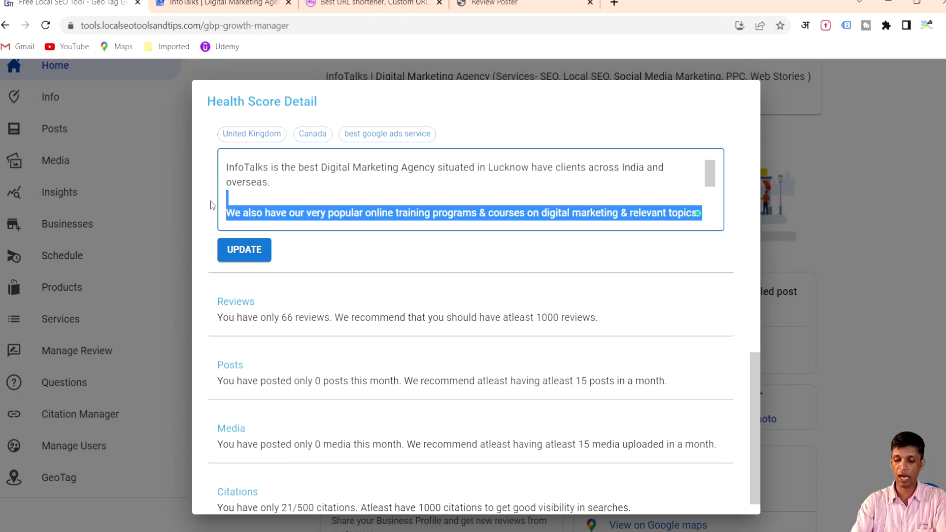
key(BackSpace)
scroll(384, 233, up, 4)
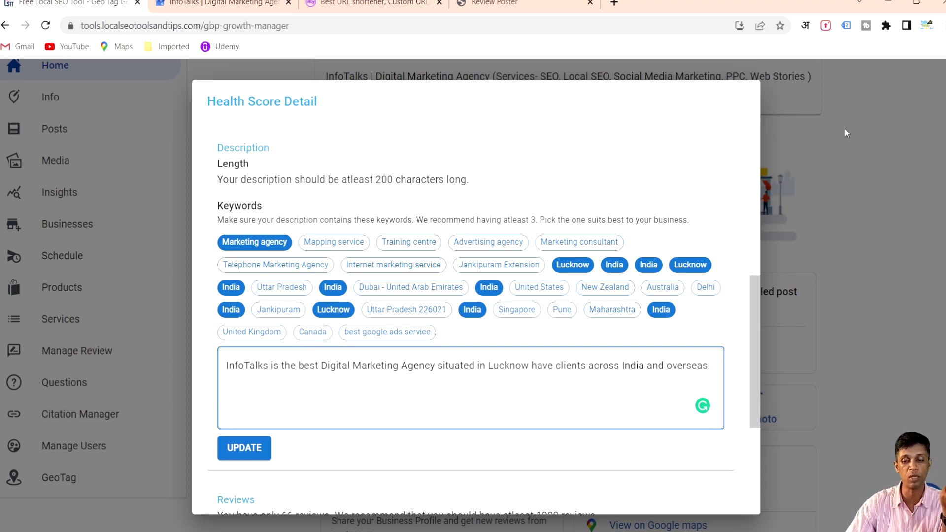
click(824, 182)
click(102, 418)
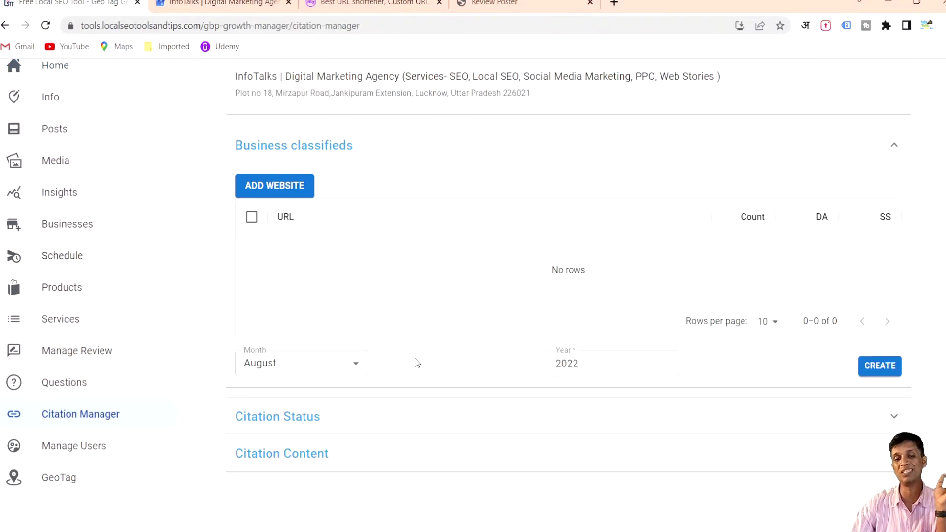
- Mark the busylisting.com classified, expand Citation Content and edit Tags, then go to the Info page
click(368, 448)
scroll(579, 346, down, 10)
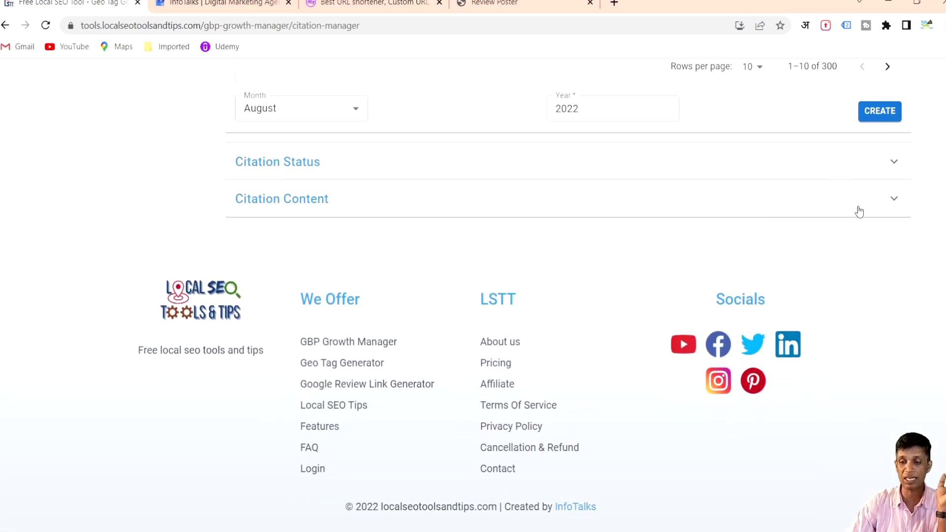
click(882, 202)
scroll(881, 207, down, 5)
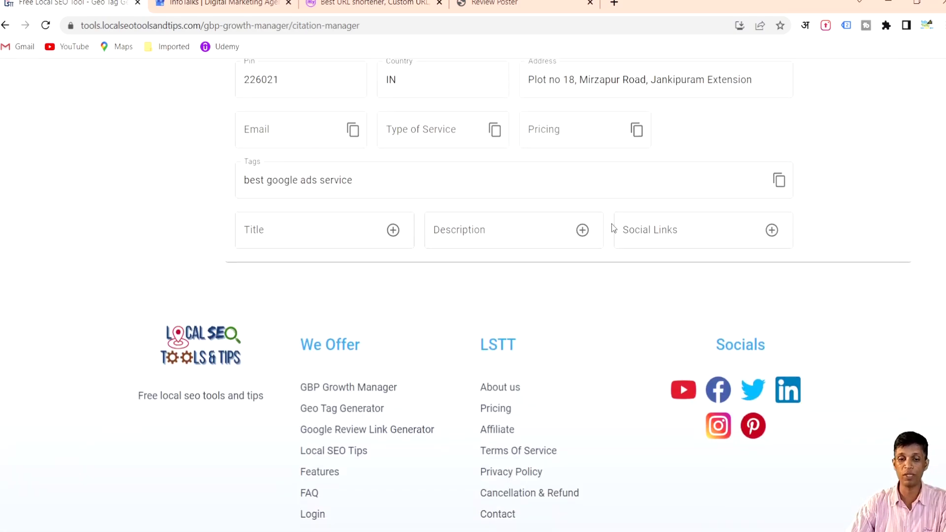
click(367, 182)
scroll(454, 319, up, 10)
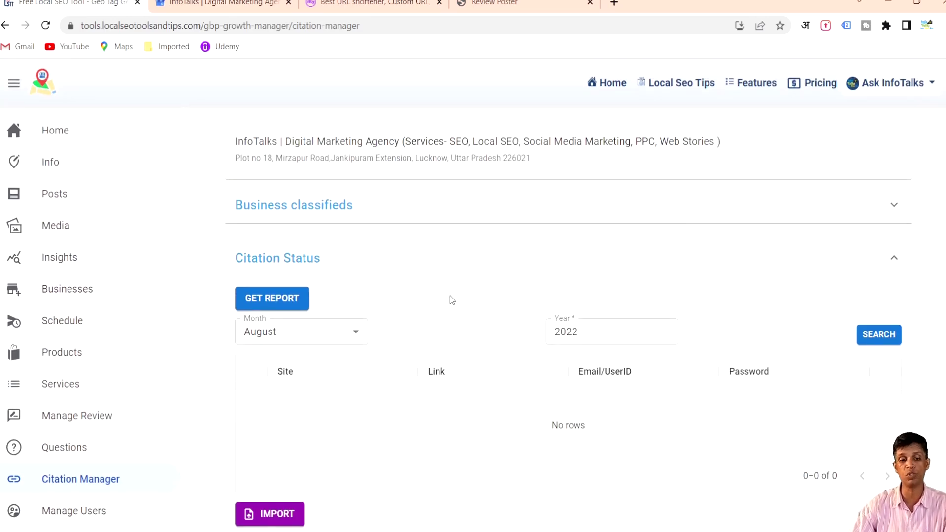
click(59, 177)
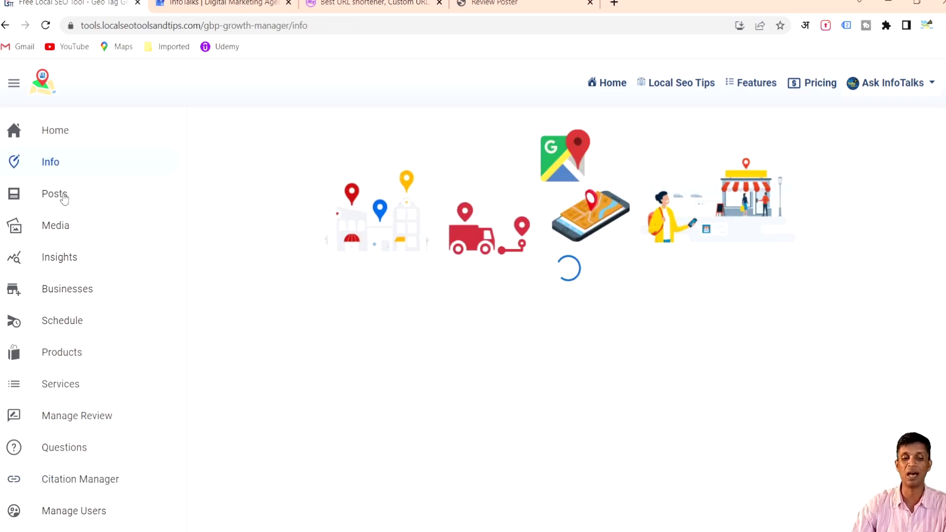
- Return to Home, reopen the Health Score Detail and scroll through its categories, keywords, reviews and posts
click(60, 131)
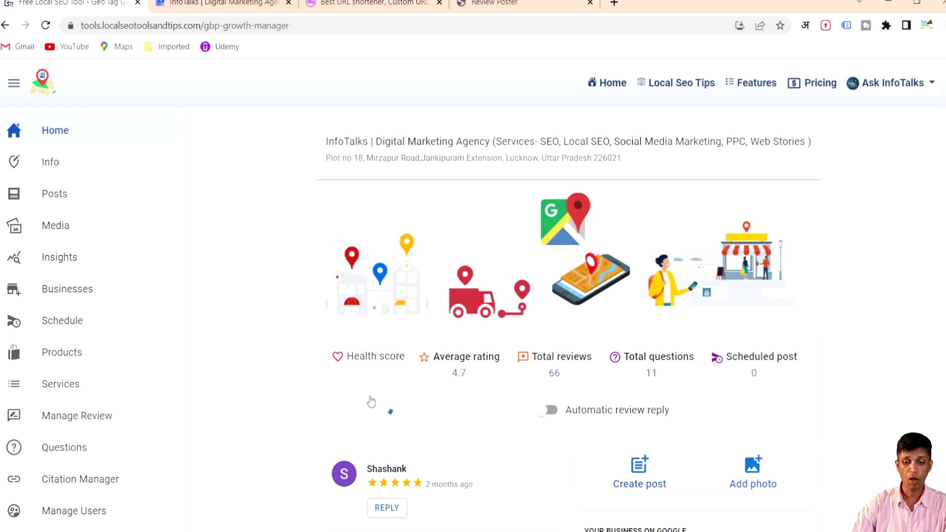
click(369, 396)
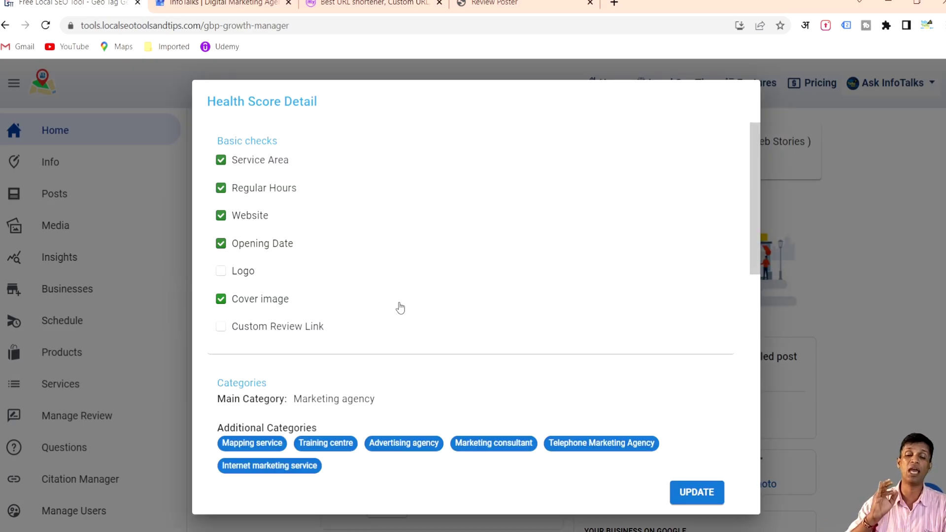
scroll(400, 308, down, 5)
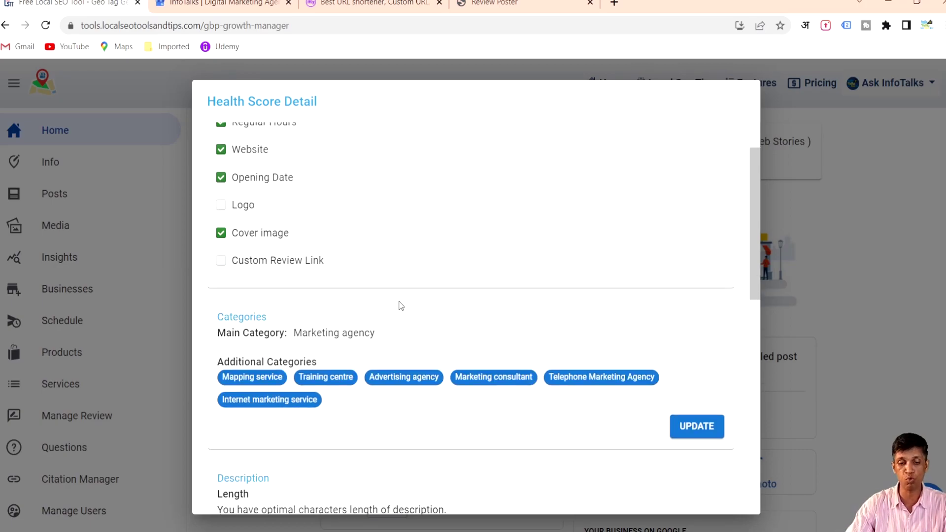
scroll(400, 305, down, 3)
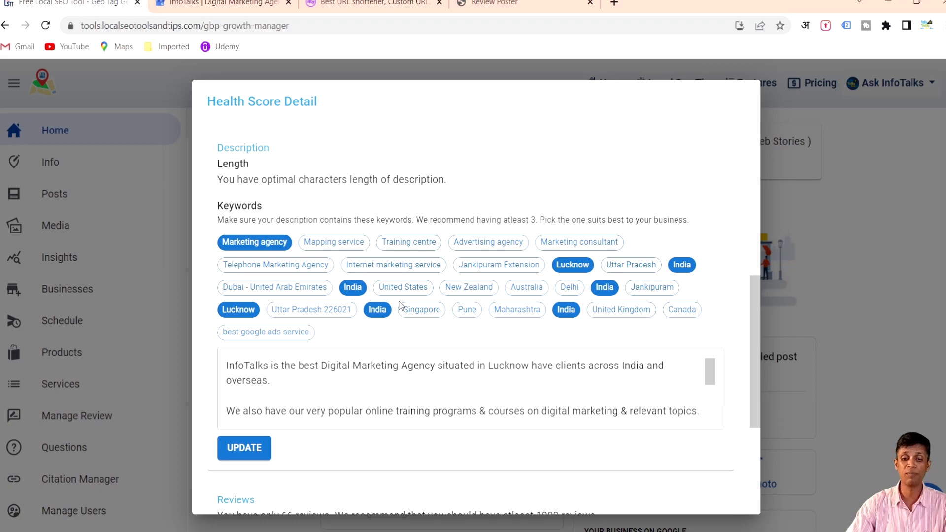
scroll(400, 305, down, 2)
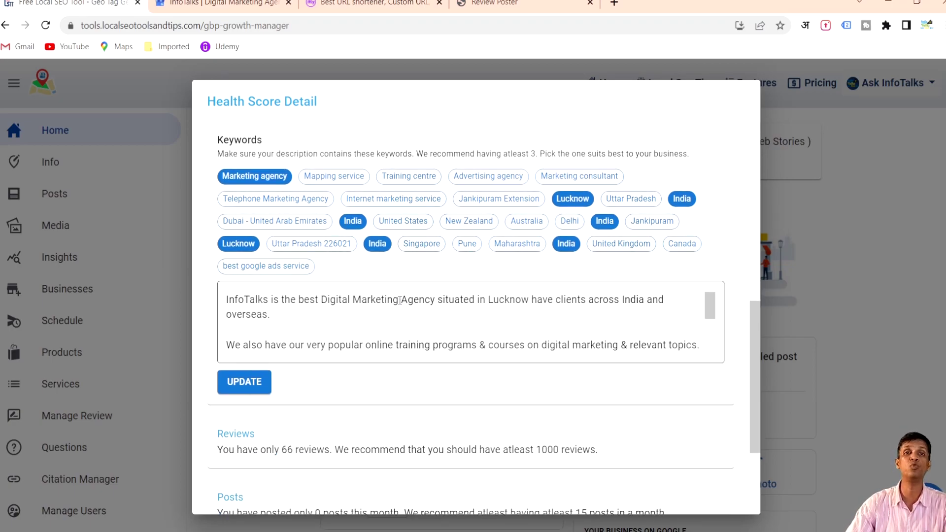
scroll(400, 300, up, 2)
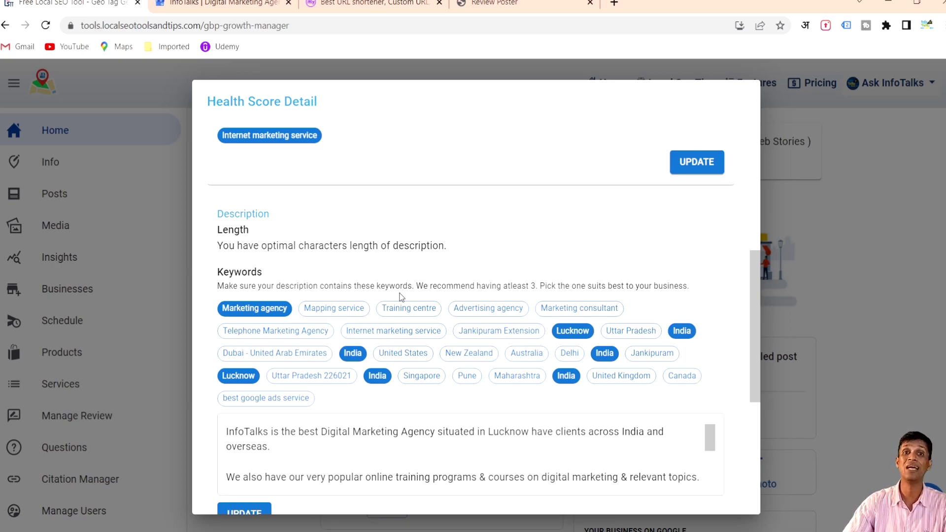
scroll(402, 296, down, 4)
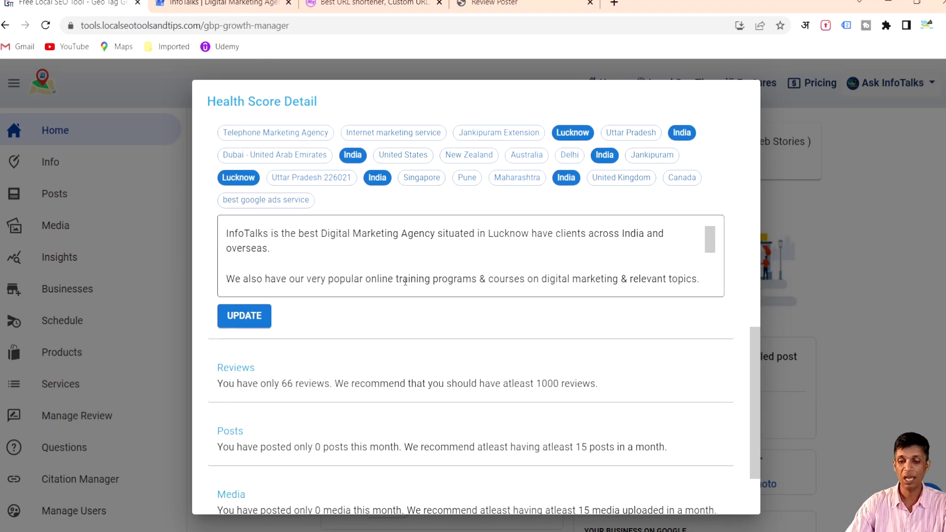
scroll(405, 280, down, 3)
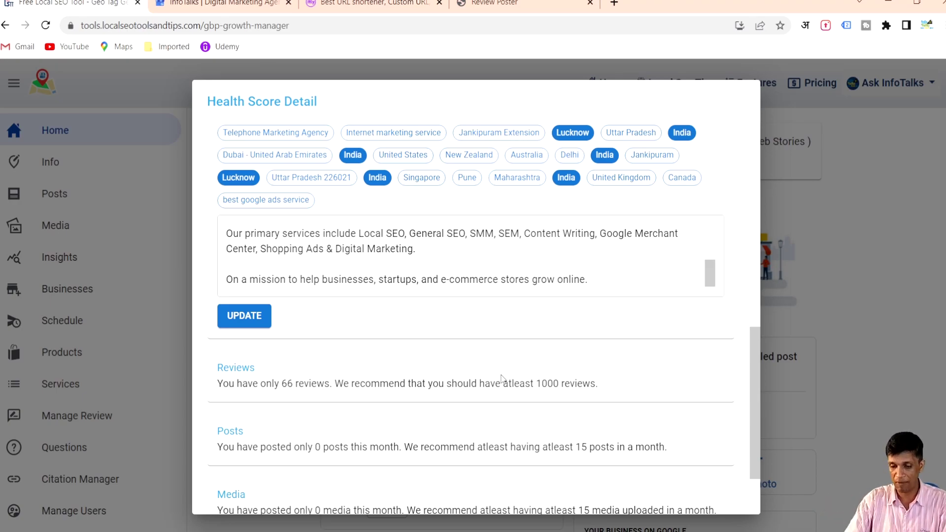
- Highlight the 0 posts, 15-post target, 0 media and 21 citations counts, then close the details
scroll(472, 401, down, 2)
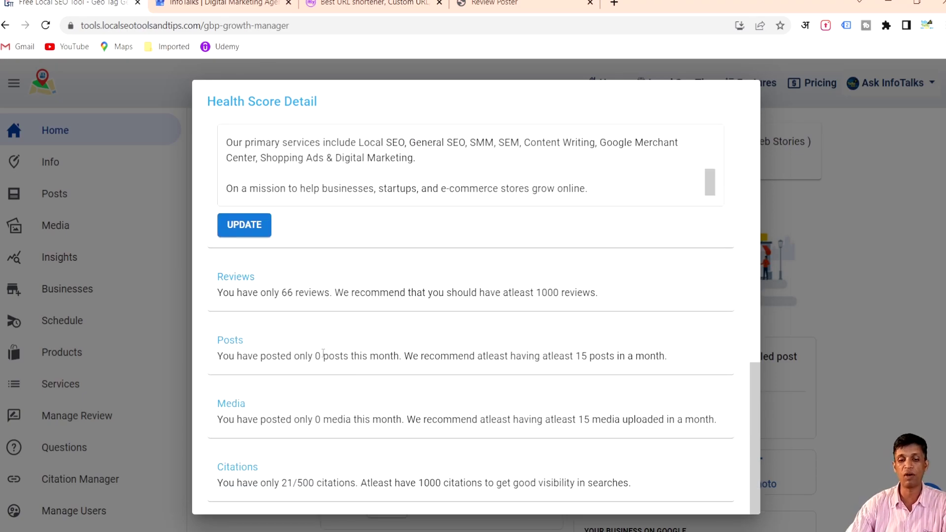
double_click(318, 355)
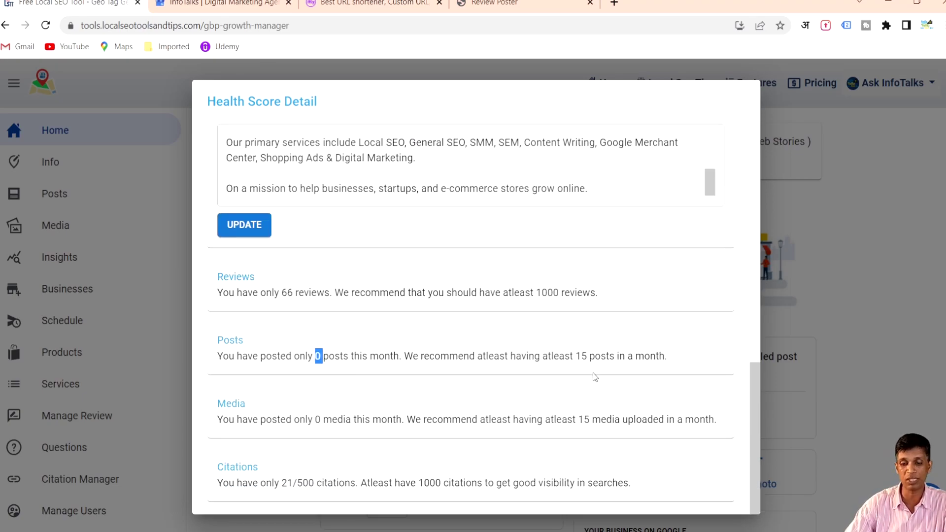
drag(576, 356, 598, 355)
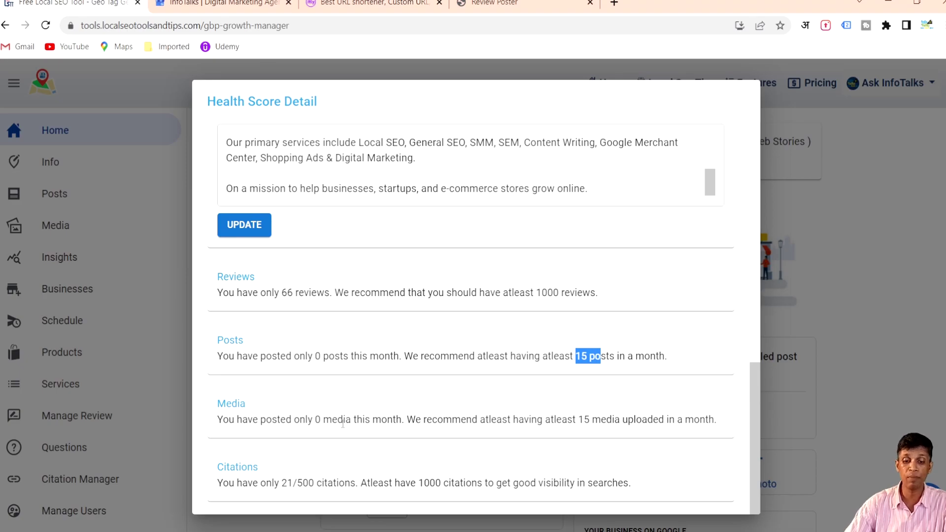
drag(321, 420, 315, 420)
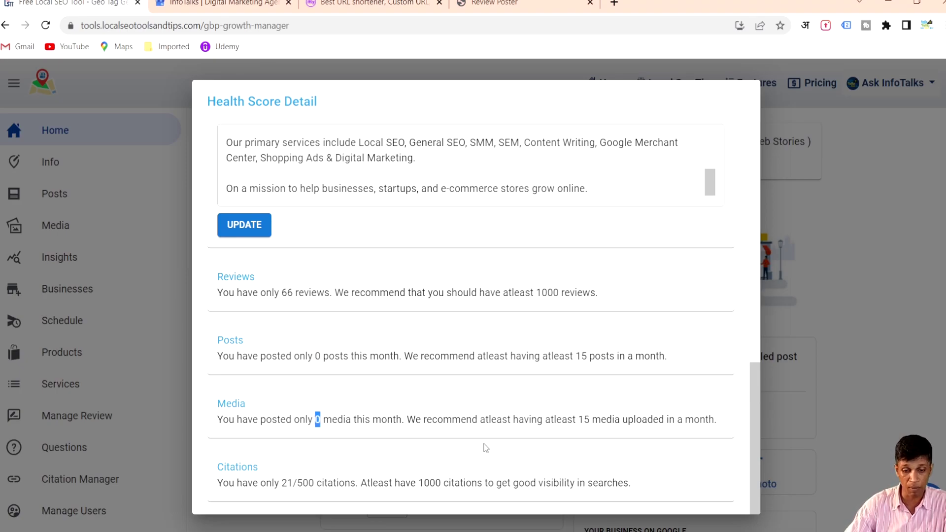
click(303, 483)
double_click(284, 483)
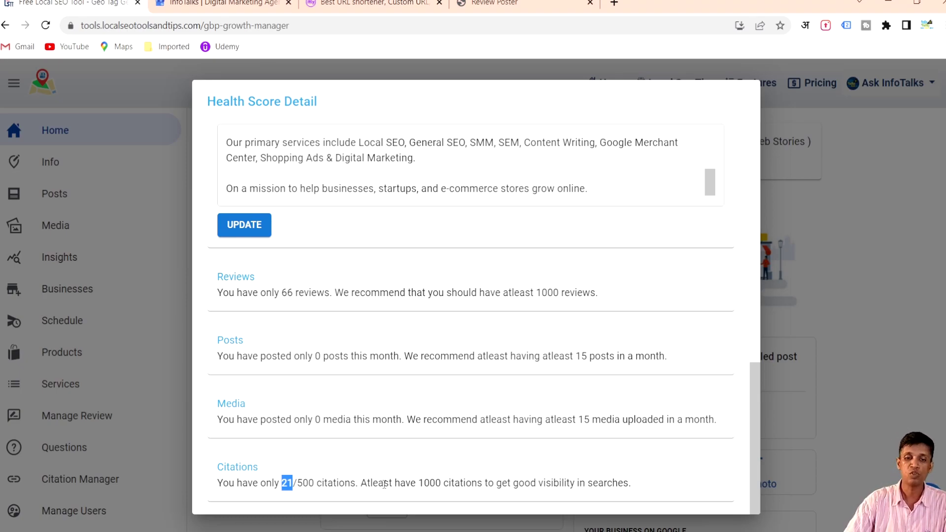
scroll(462, 434, up, 10)
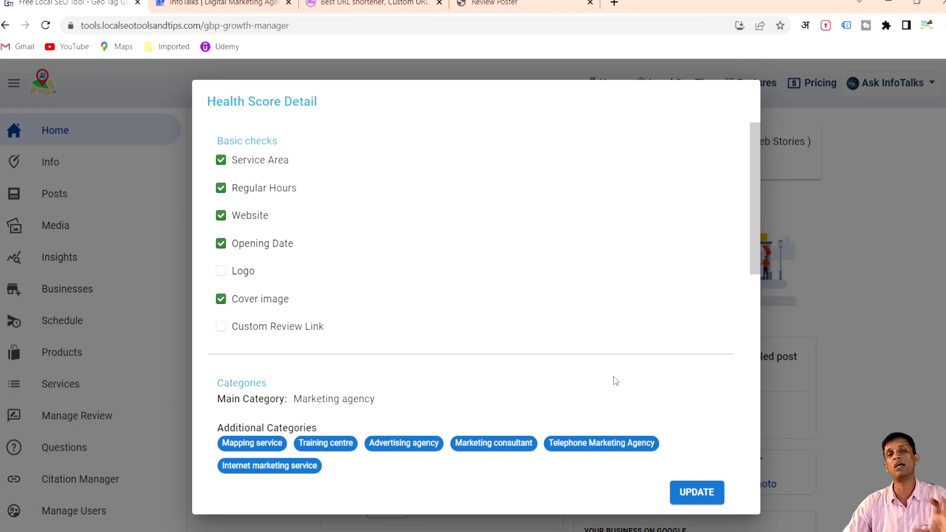
click(885, 336)
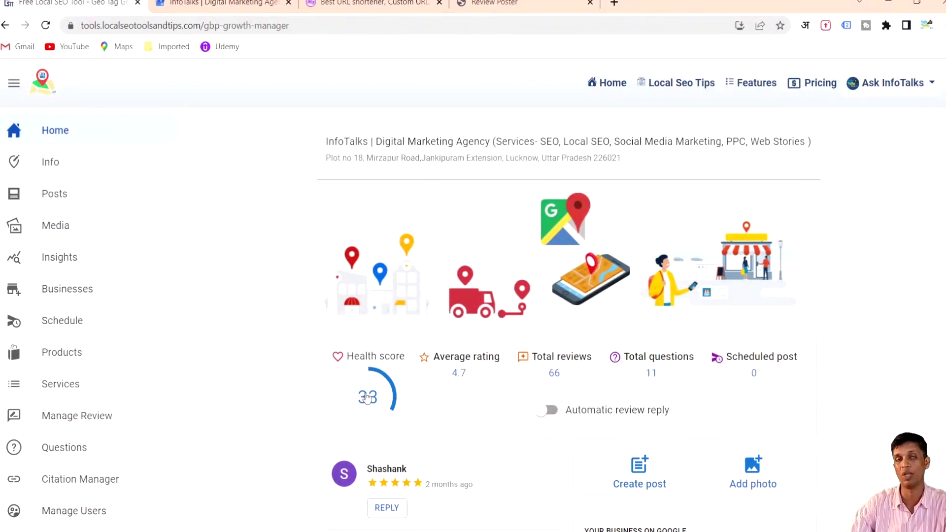